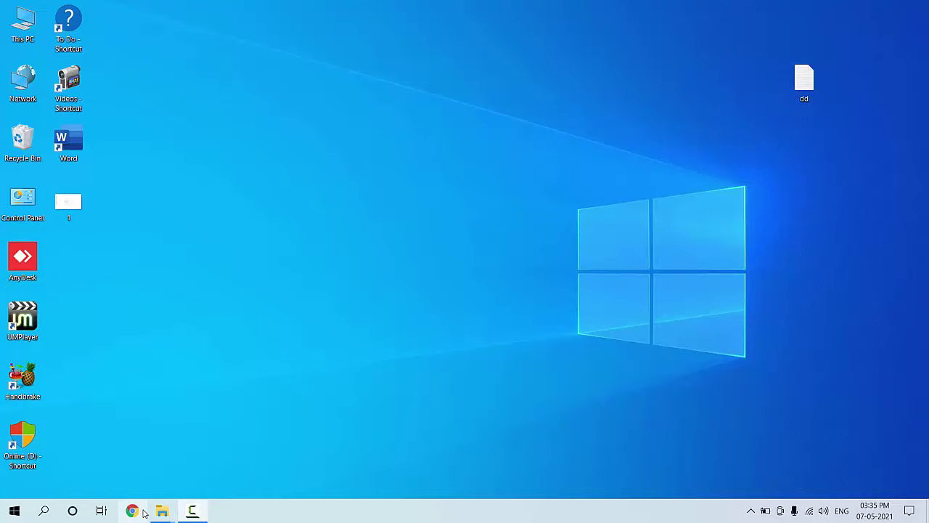
Step: Check the Windows 10 64bit 20h2 disc image's properties, confirming its 4.56 GB size
mouse_move(161, 511)
left_click(197, 477)
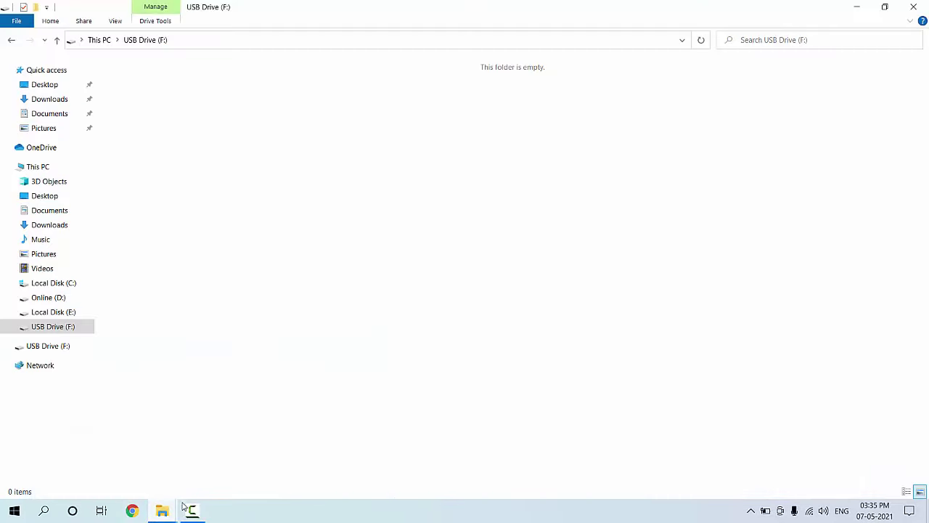
left_click(160, 443)
right_click(159, 117)
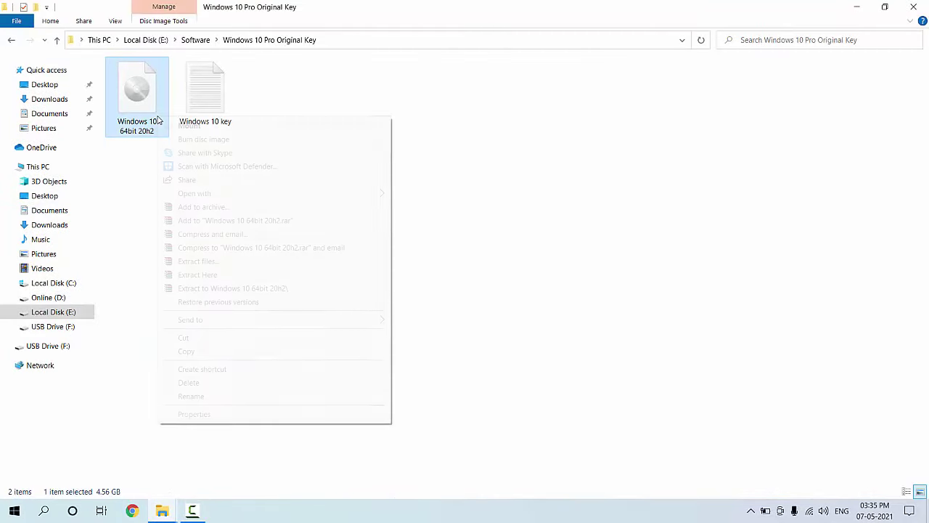
left_click(194, 413)
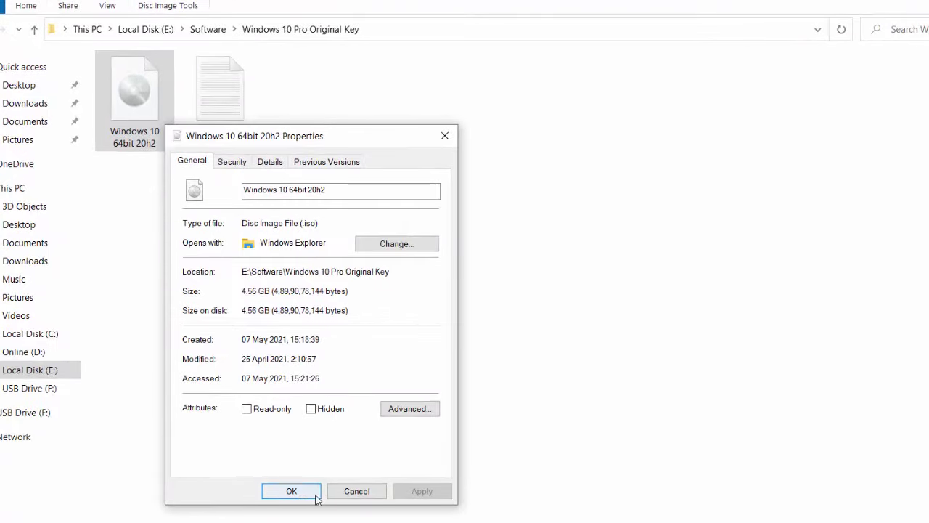
left_click(353, 492)
Step: Copy the disc image and paste it into the empty USB Drive (F:)
right_click(154, 107)
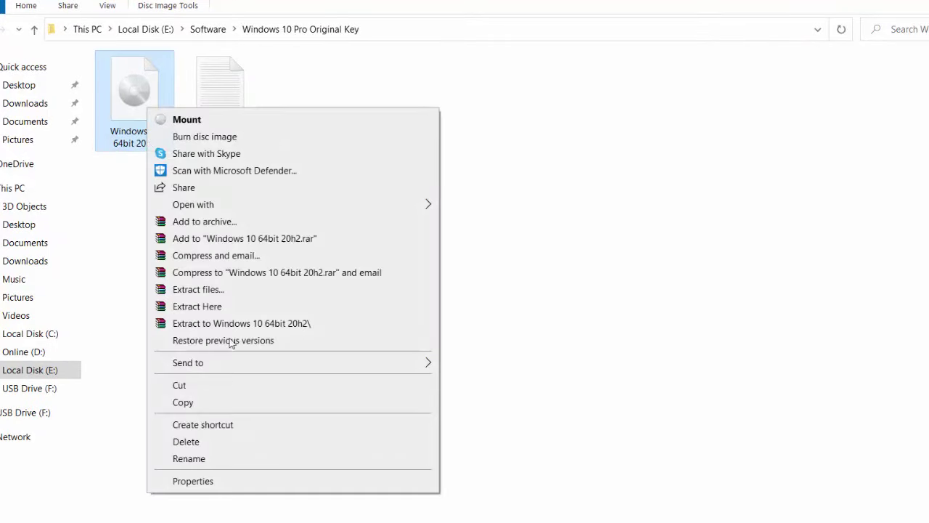
left_click(218, 399)
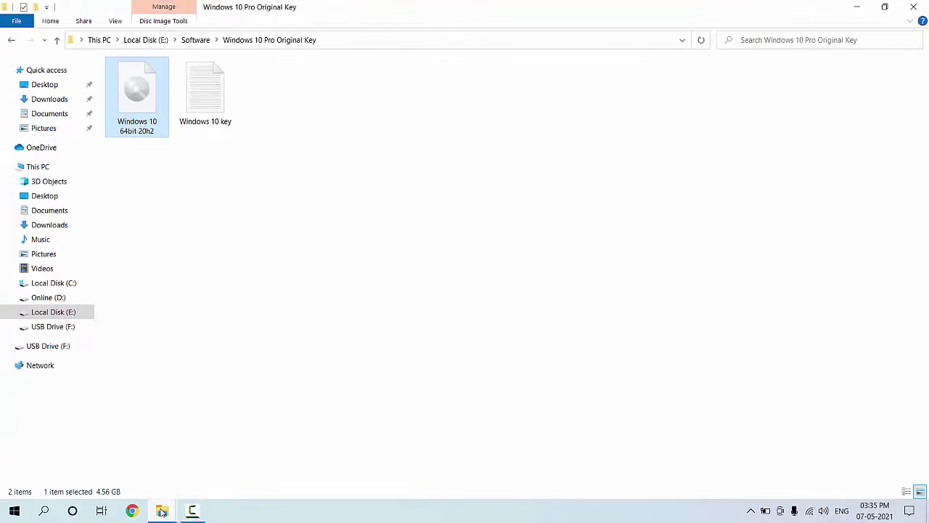
left_click(162, 509)
left_click(211, 474)
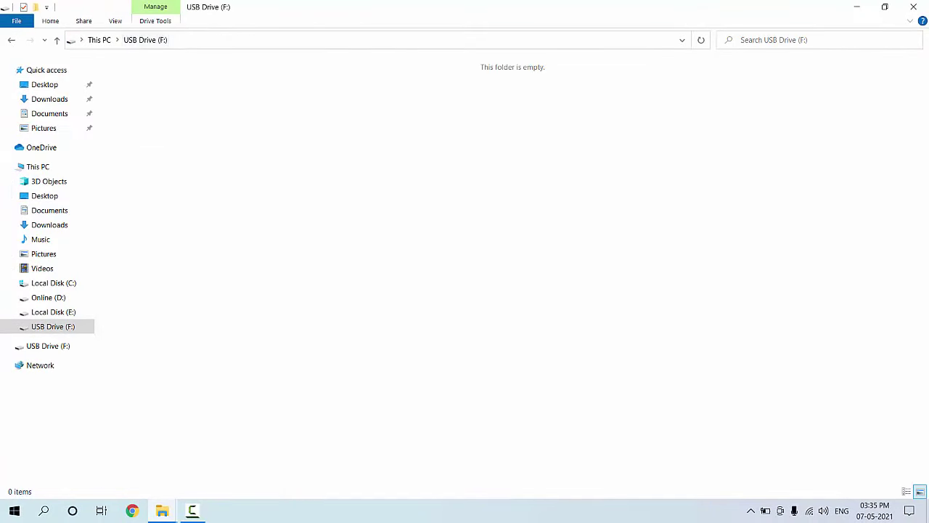
left_click(11, 39)
double_click(612, 183)
right_click(408, 176)
left_click(503, 262)
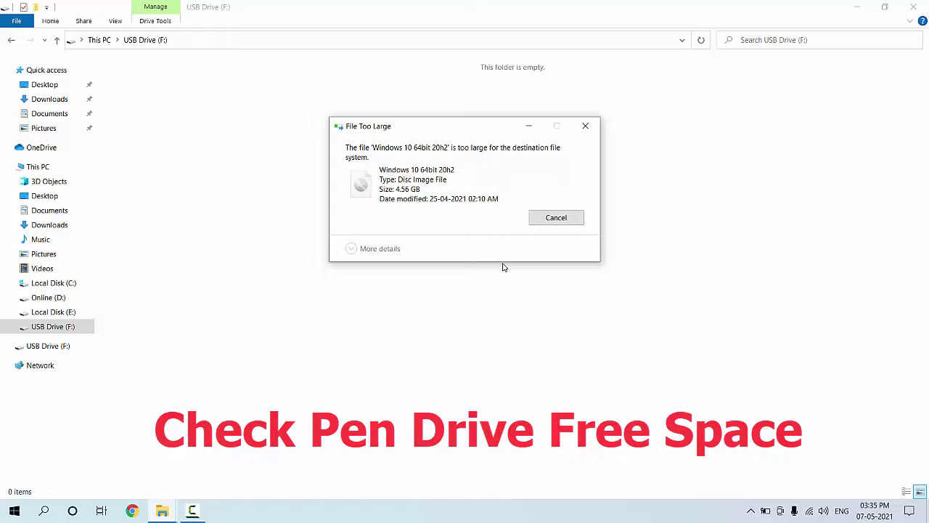
Step: Cancel the File Too Large warning and return to This PC, where USB Drive (F:) shows 28.6 GB free
left_click(556, 216)
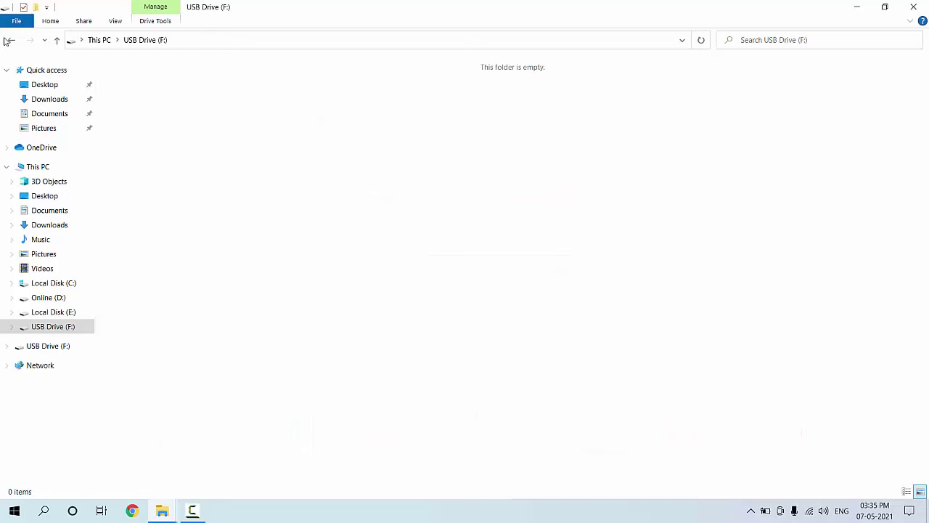
left_click(9, 41)
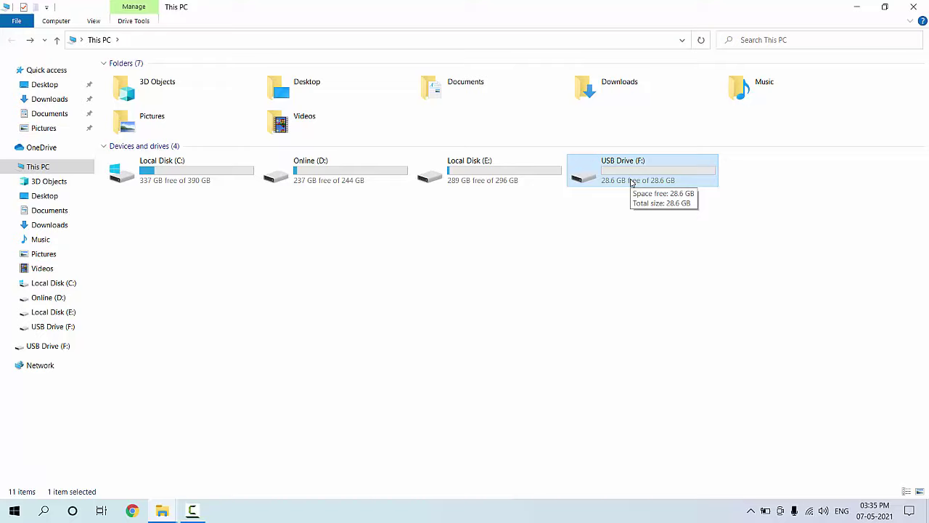
left_click(610, 218)
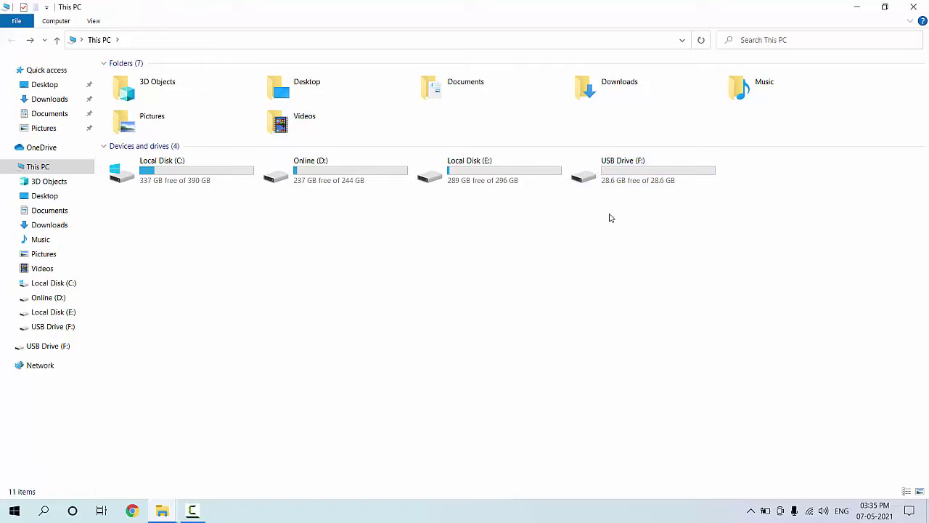
Step: Open the Format dialog for USB Drive (F:) and select the NTFS file system
right_click(627, 174)
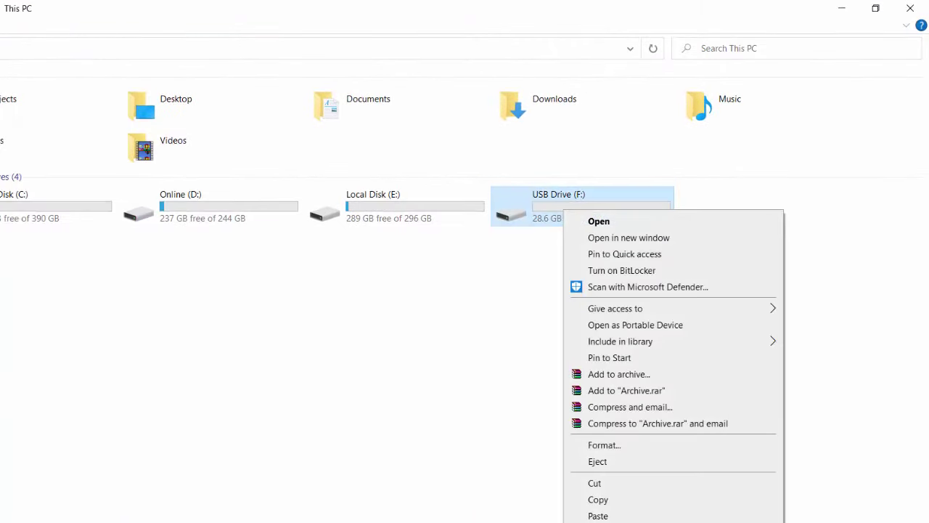
left_click(631, 445)
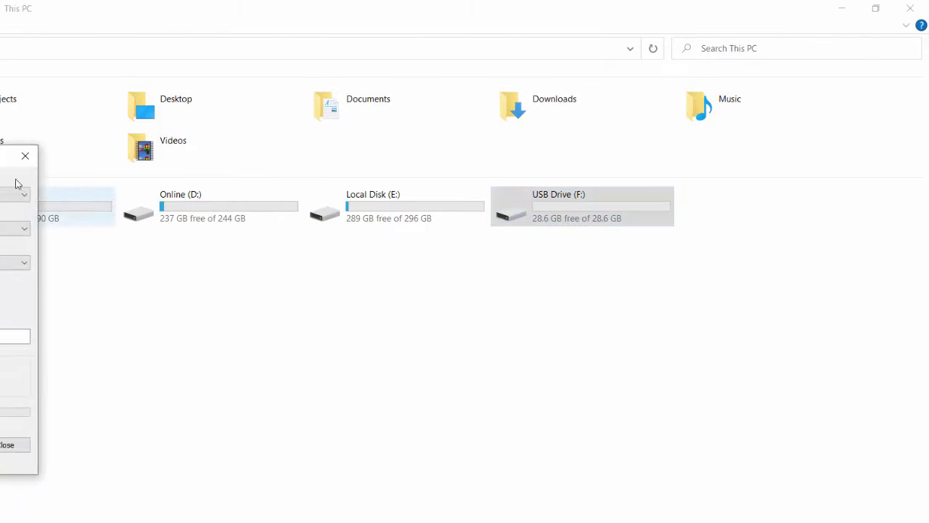
left_click_drag(15, 156, 421, 202)
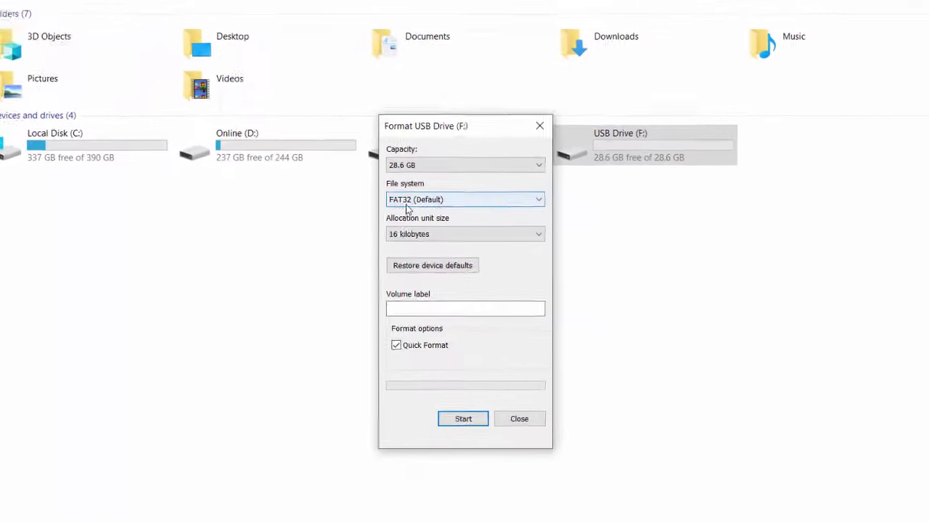
left_click(407, 208)
left_click(404, 210)
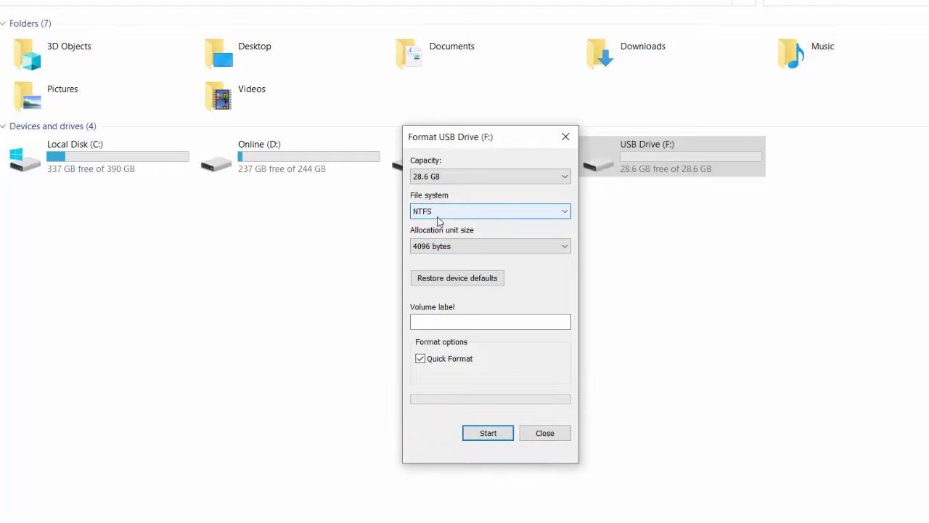
Step: Run the NTFS format, confirm erasing the drive's data, then close the Format window
left_click(498, 436)
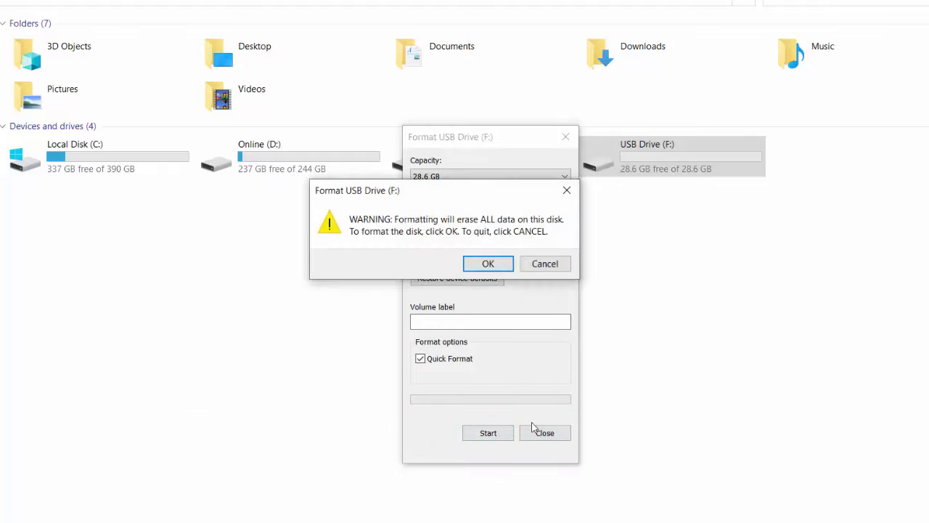
left_click(487, 264)
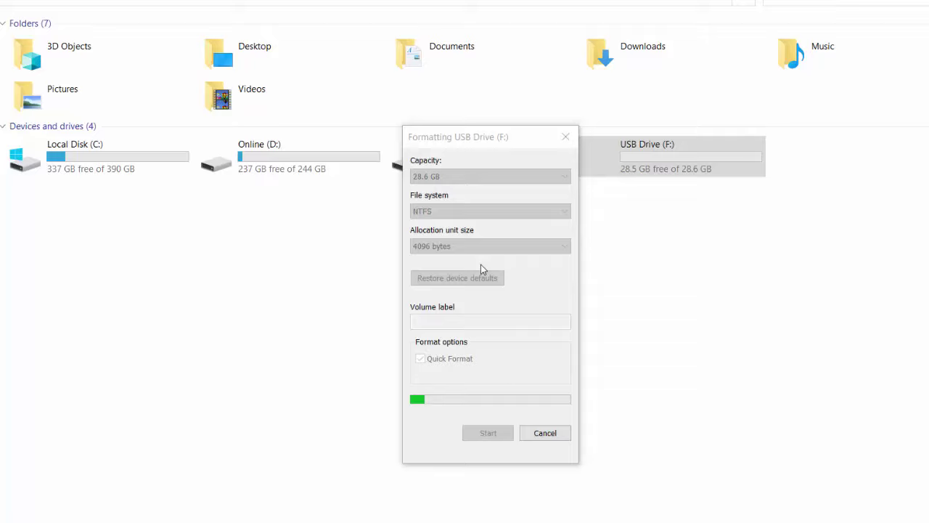
left_click(529, 266)
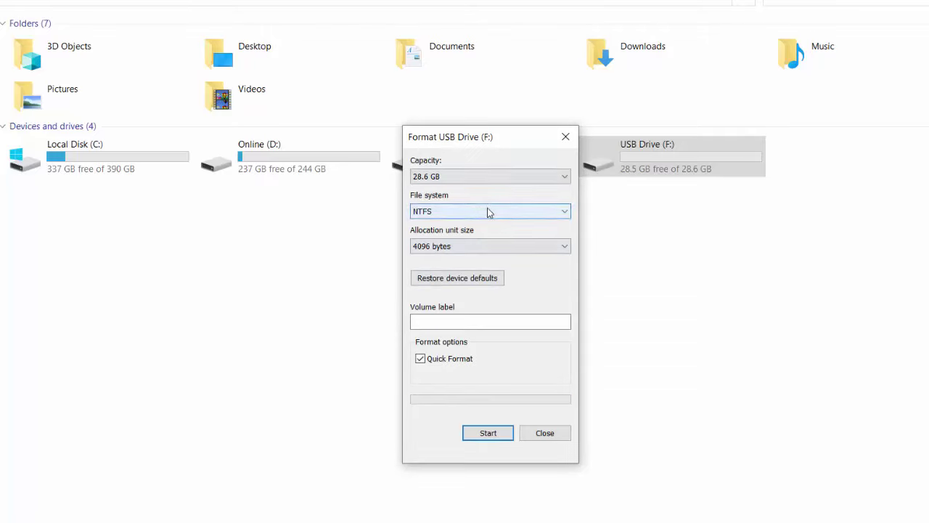
left_click(571, 146)
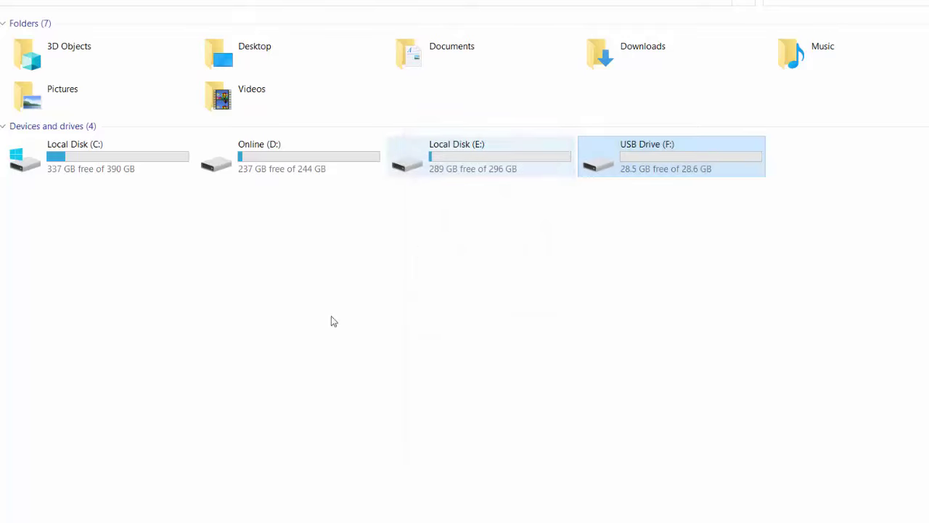
Step: Copy the Windows 10 64bit 20h2 disc image from its folder again
mouse_move(133, 498)
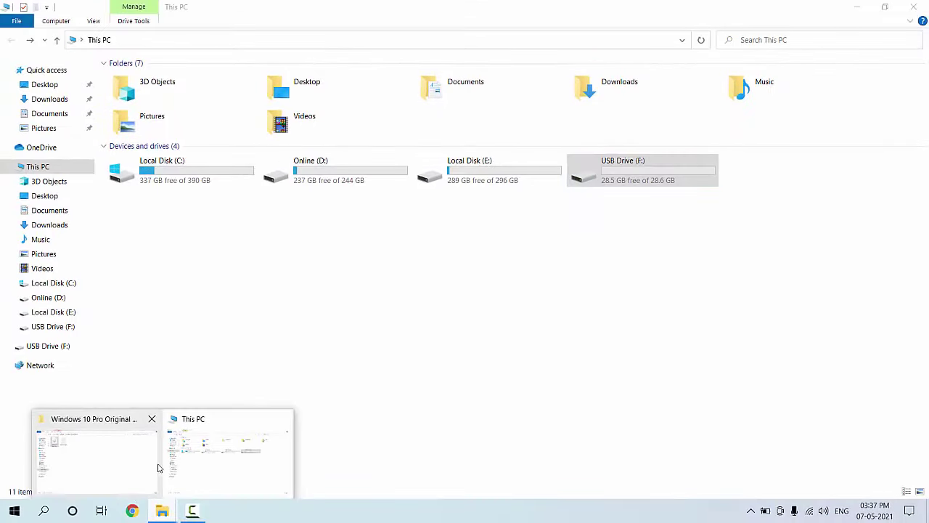
left_click(119, 467)
right_click(156, 110)
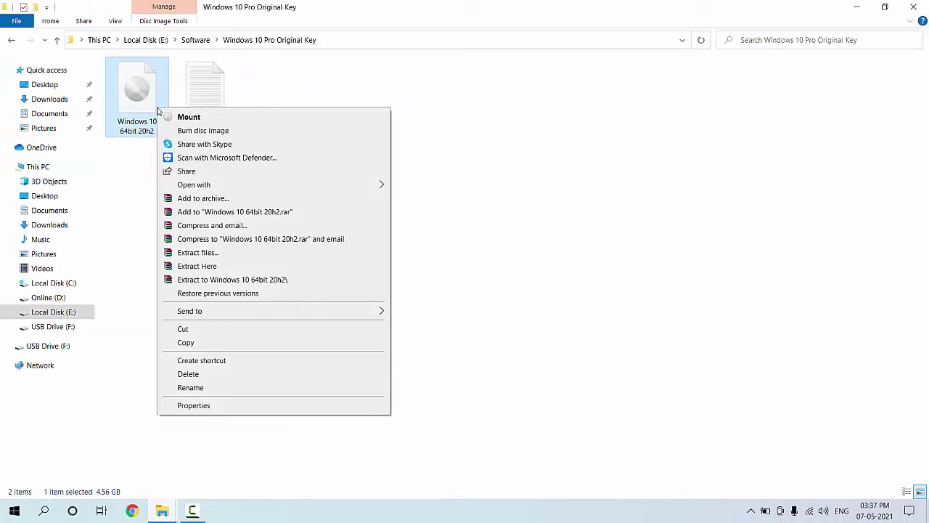
left_click(200, 344)
Step: Open the reformatted, empty USB Drive (F:) from This PC, ready for pasting
mouse_move(164, 511)
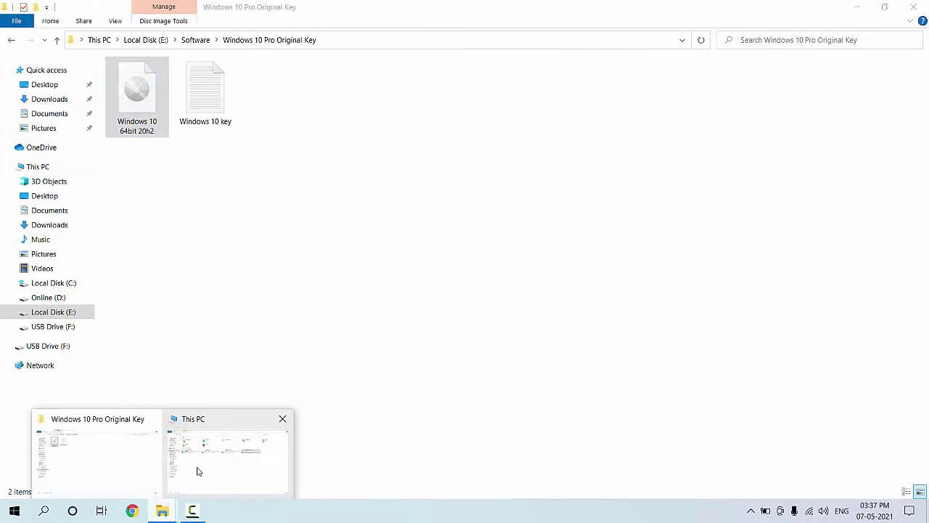
left_click(199, 470)
double_click(629, 182)
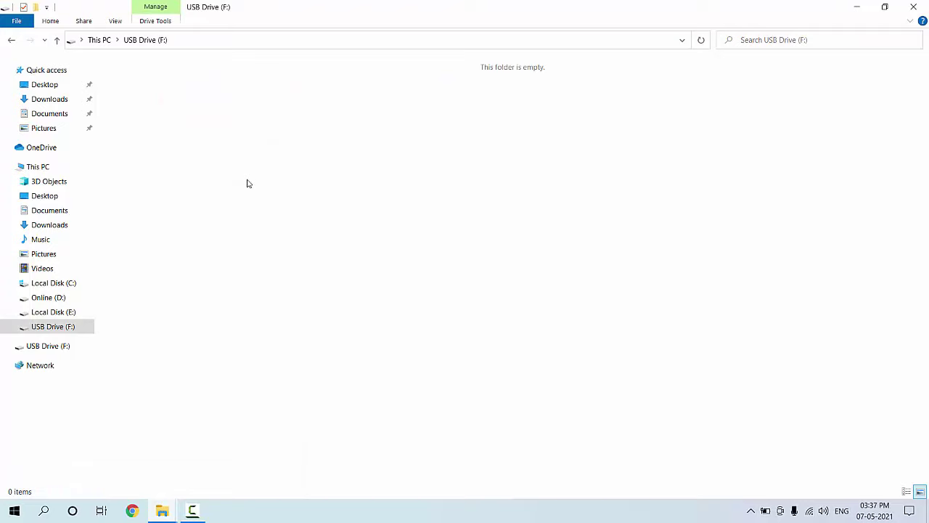
right_click(249, 182)
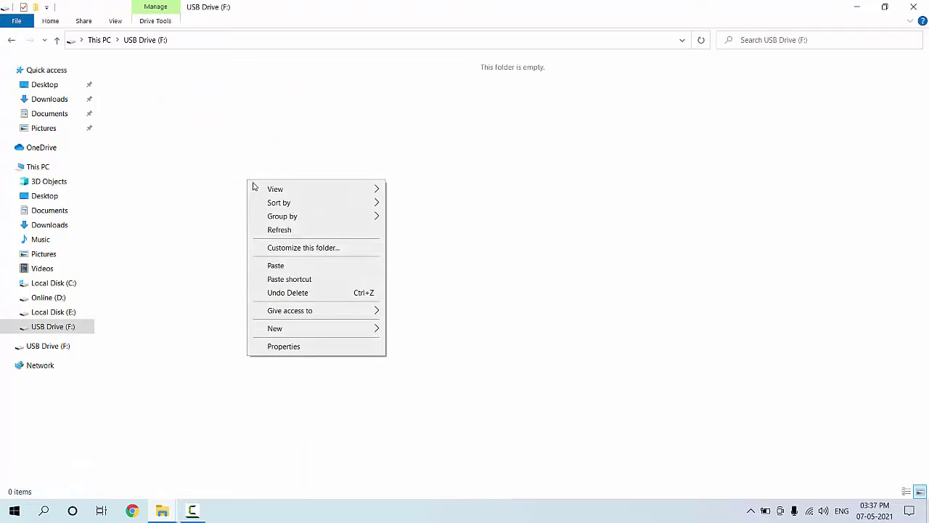
Step: Paste the disc image onto the NTFS USB drive and let the copy reach 17%
left_click(275, 266)
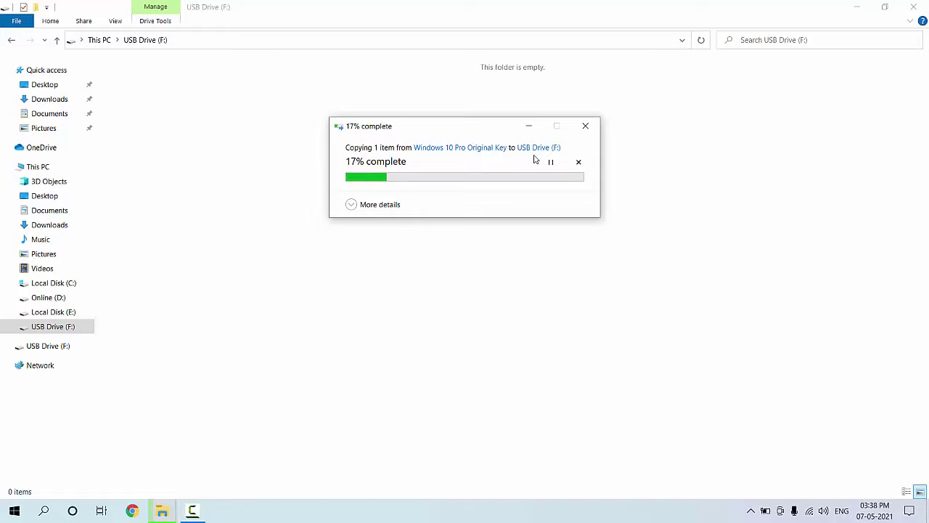
Step: Stop the running copy and refresh USB Drive (F:), which shows 0 items
left_click(578, 161)
right_click(403, 187)
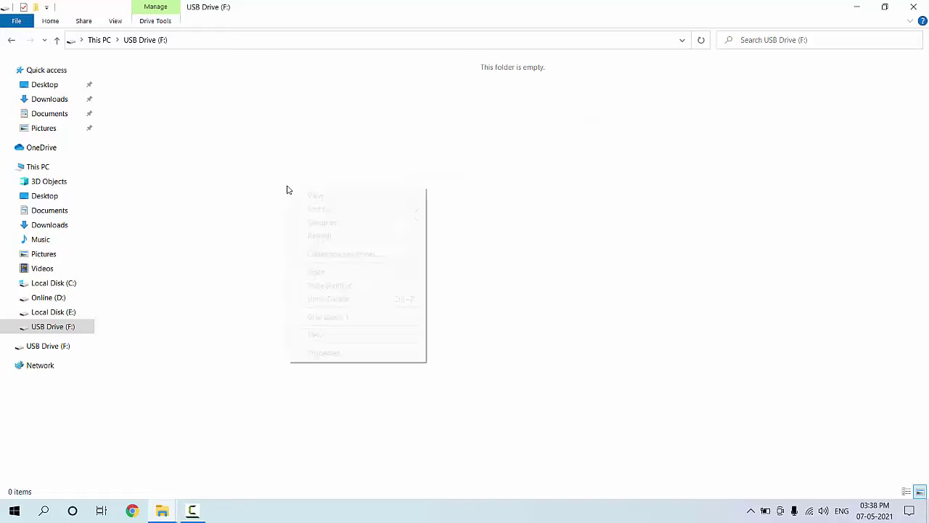
left_click(319, 234)
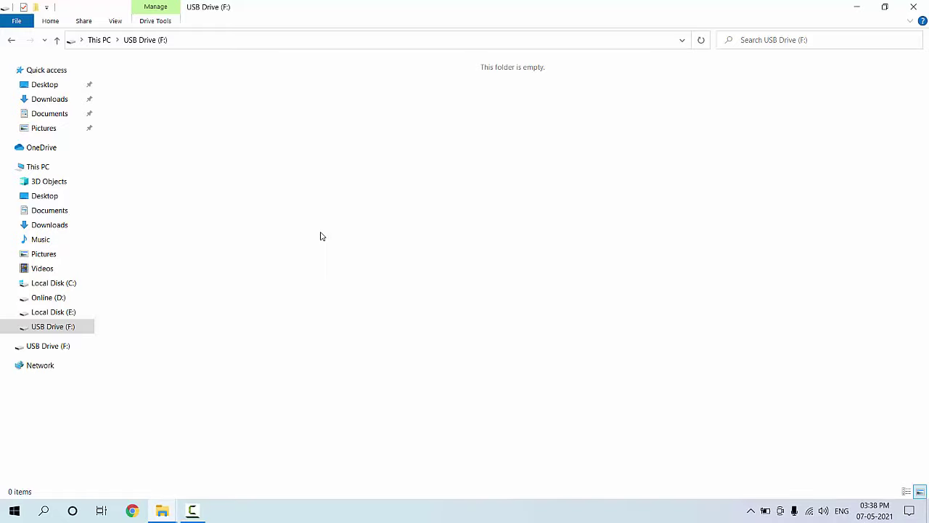